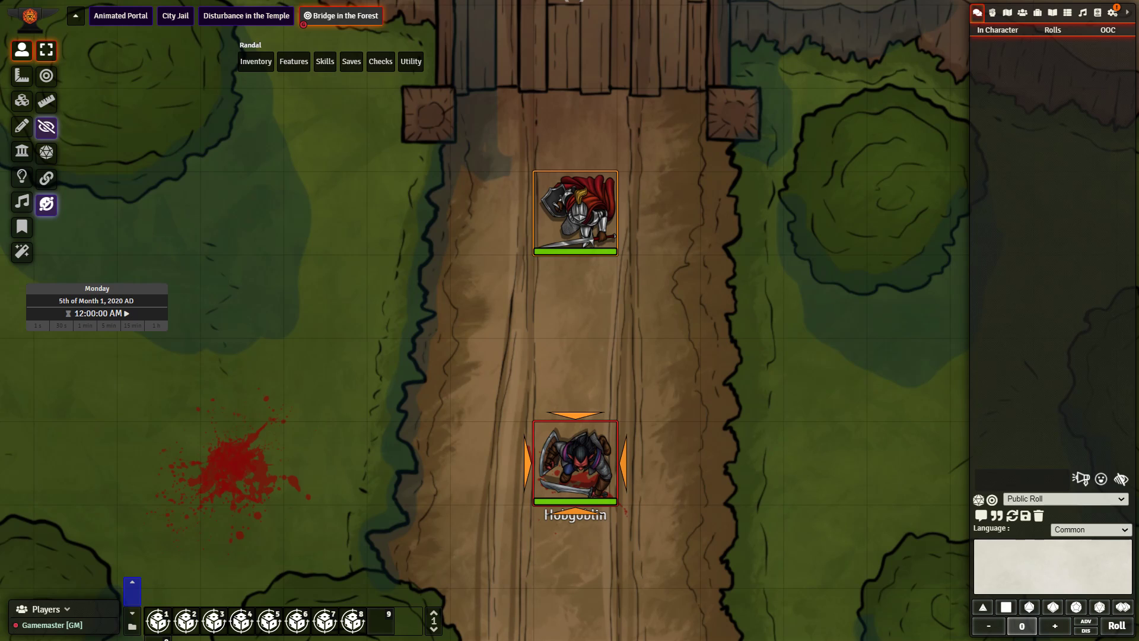
- Roll Randal's Longsword attack against the Hobgoblin from his sheet (11, a miss), then close the sheet
double_click(575, 213)
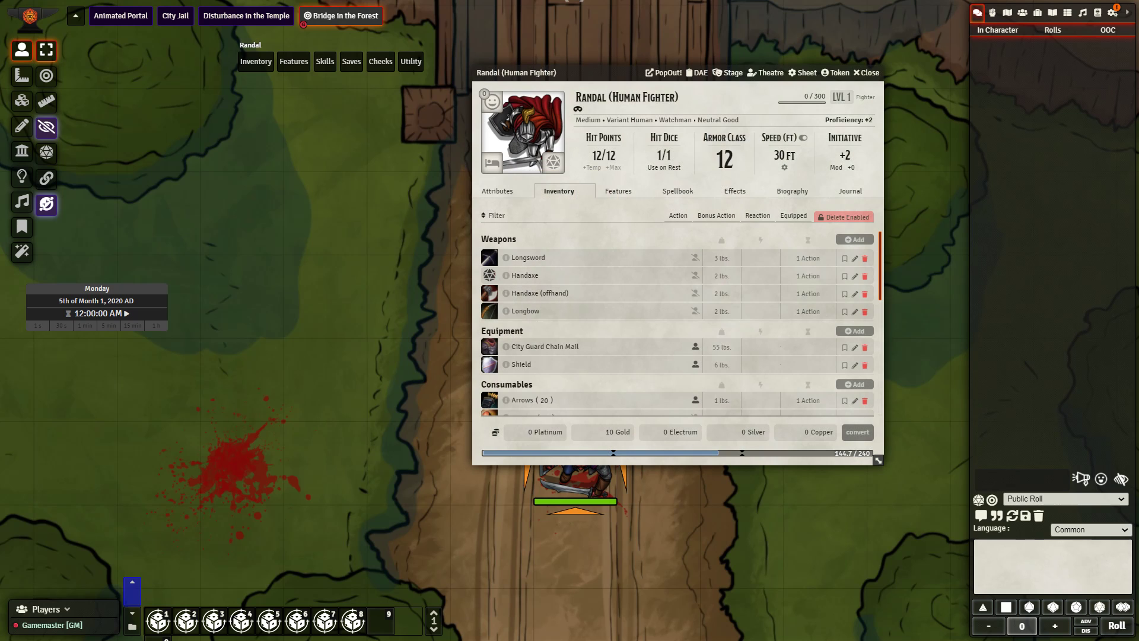
mouse_move(270, 55)
click(490, 257)
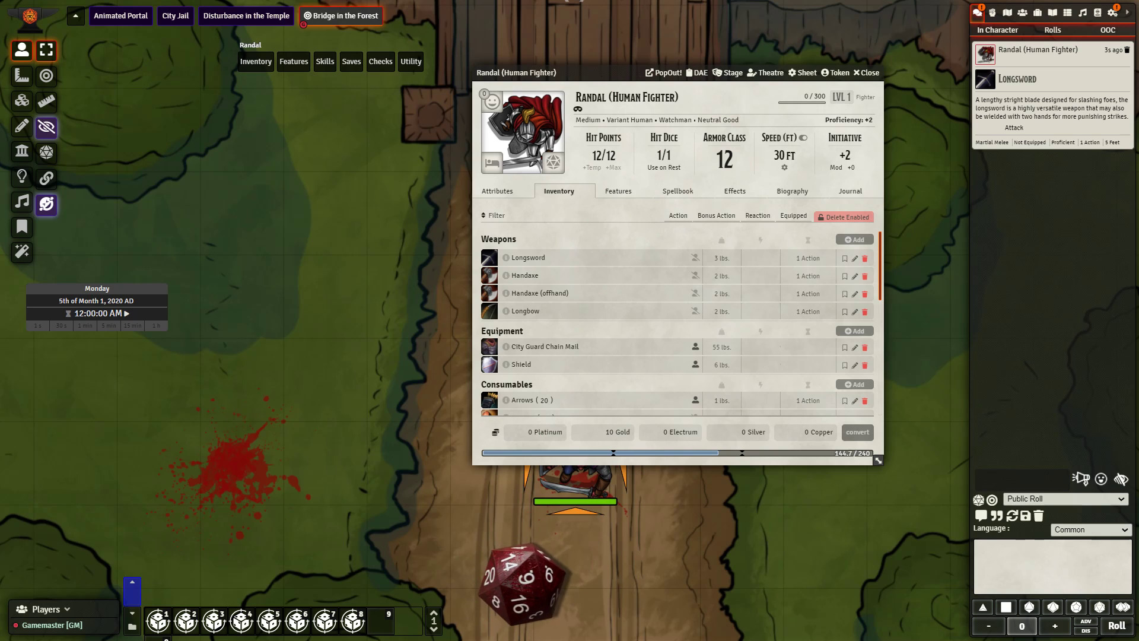
key(Escape)
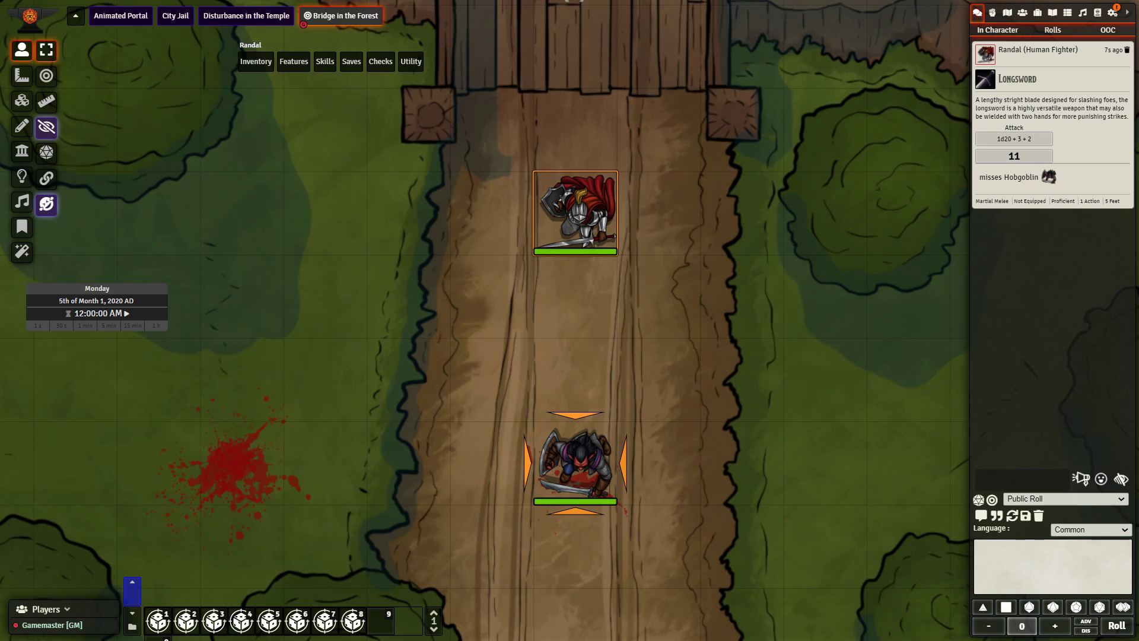
- Reroll Randal's Longsword from Inventory until a 23 hits the Hobgoblin for 9, leaving it at 2 HP
double_click(575, 210)
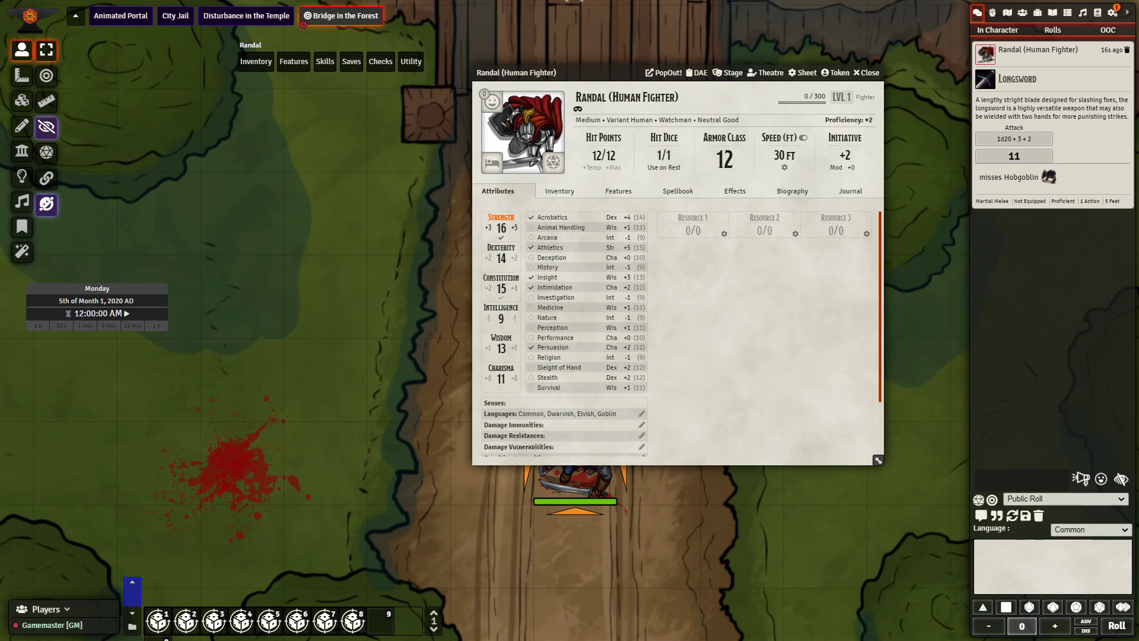
click(559, 191)
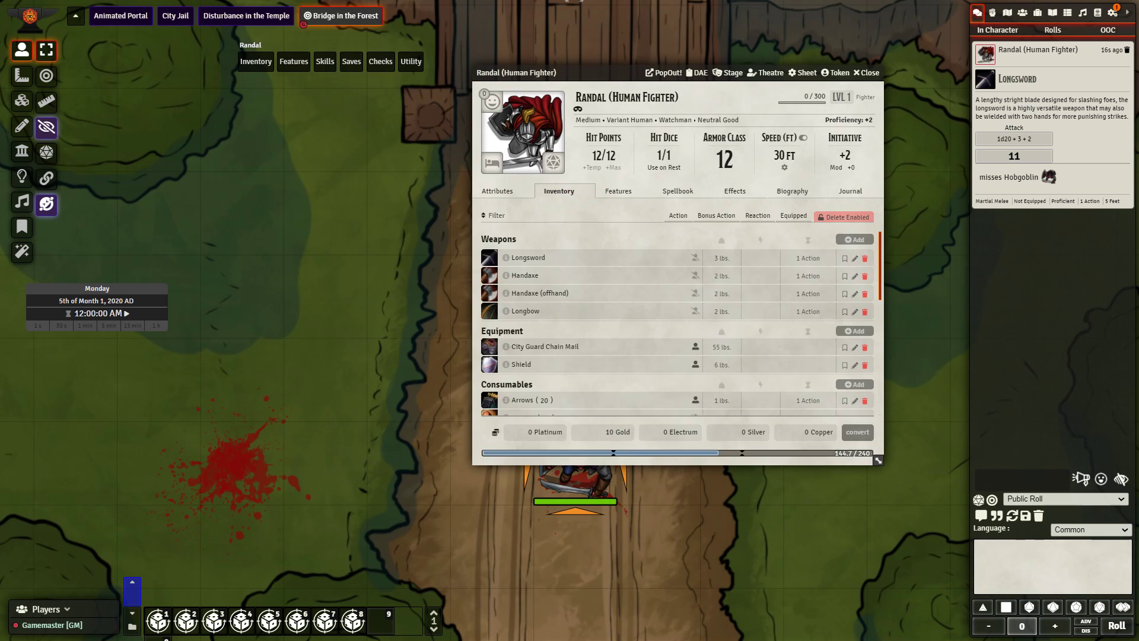
click(489, 257)
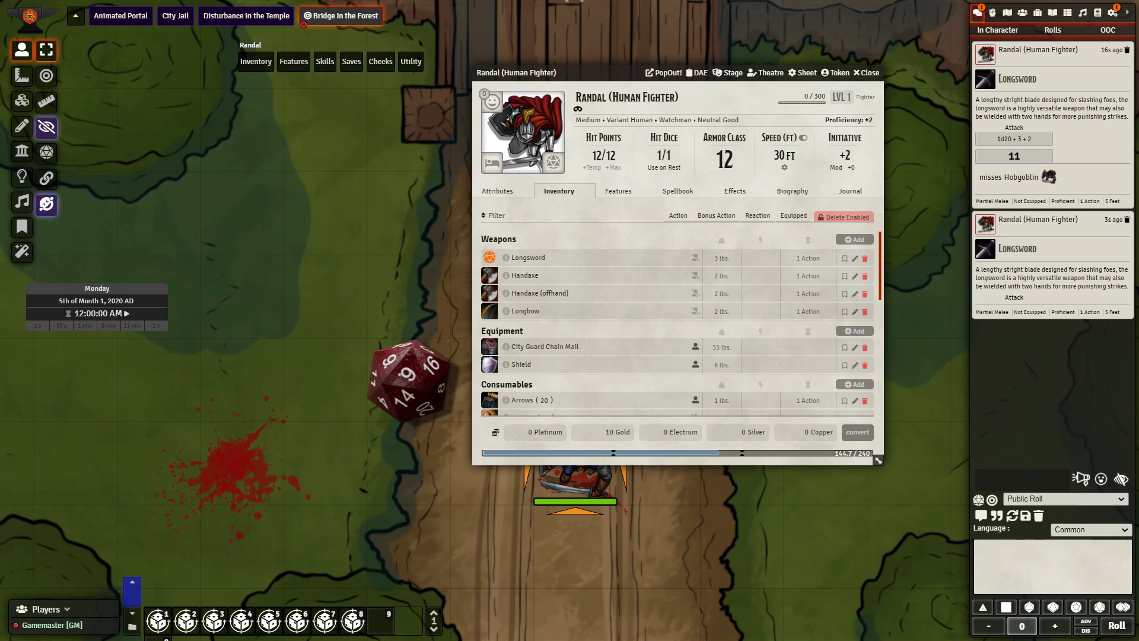
click(489, 257)
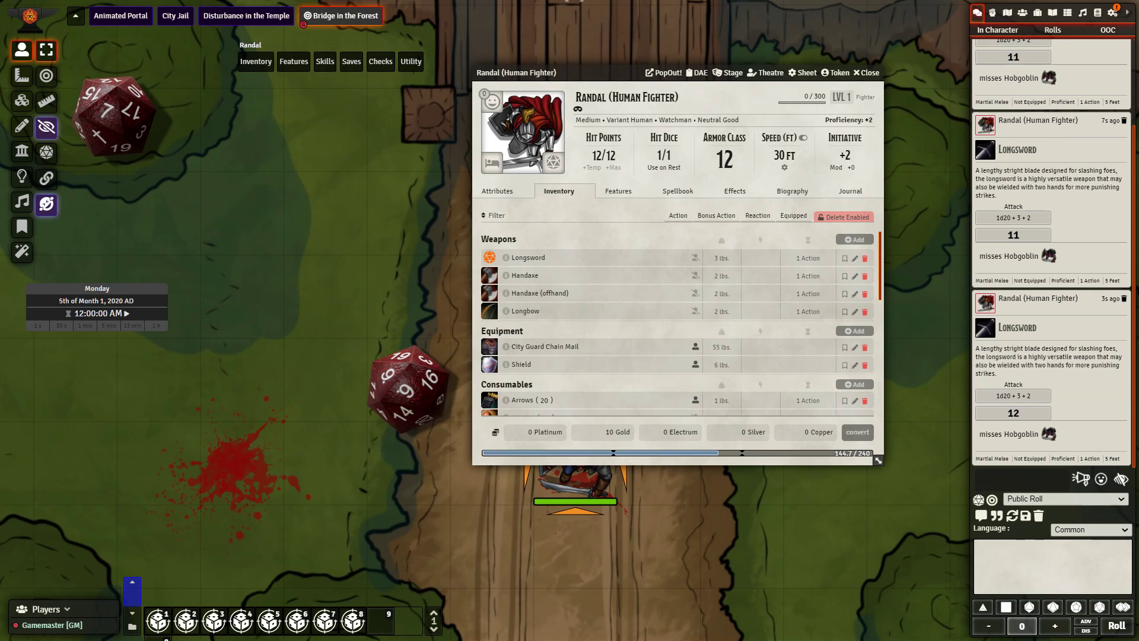
click(489, 257)
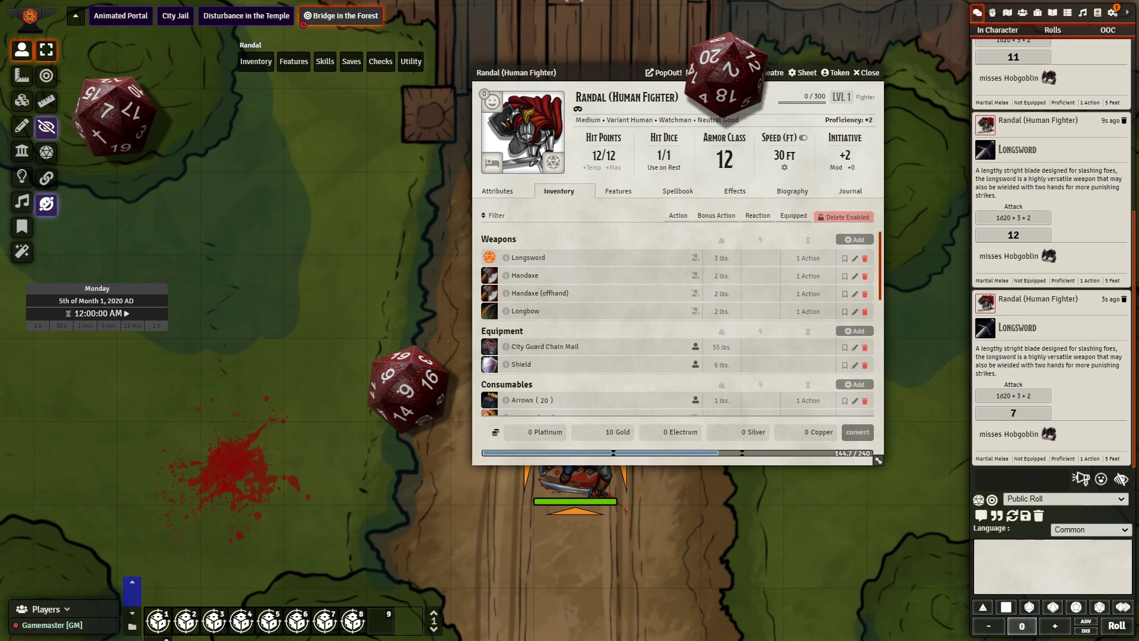
click(490, 257)
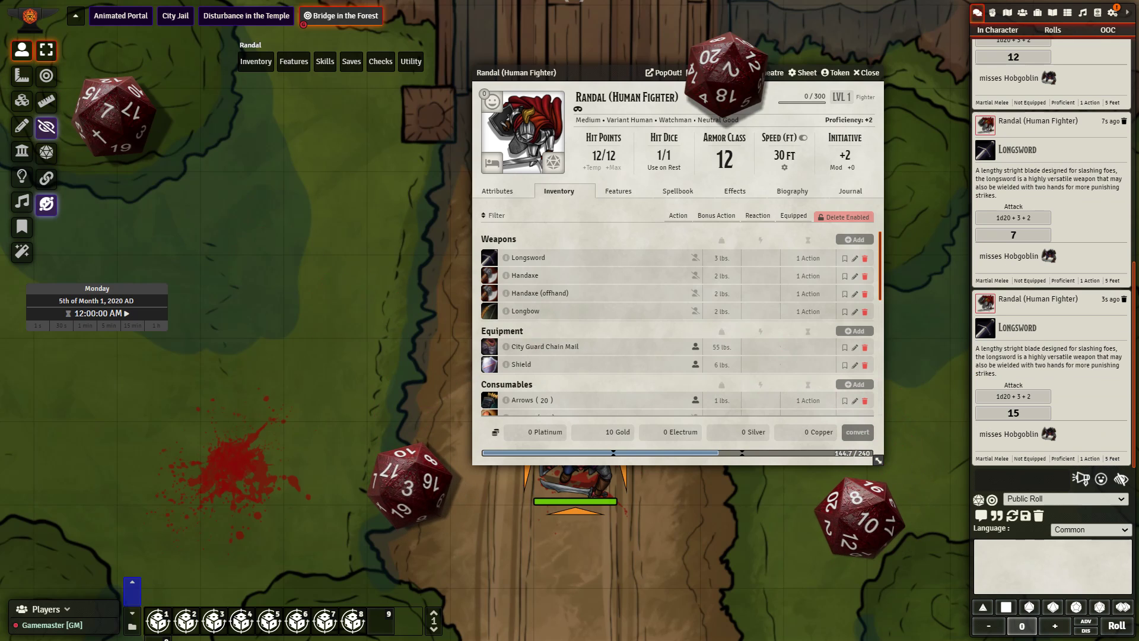
click(490, 257)
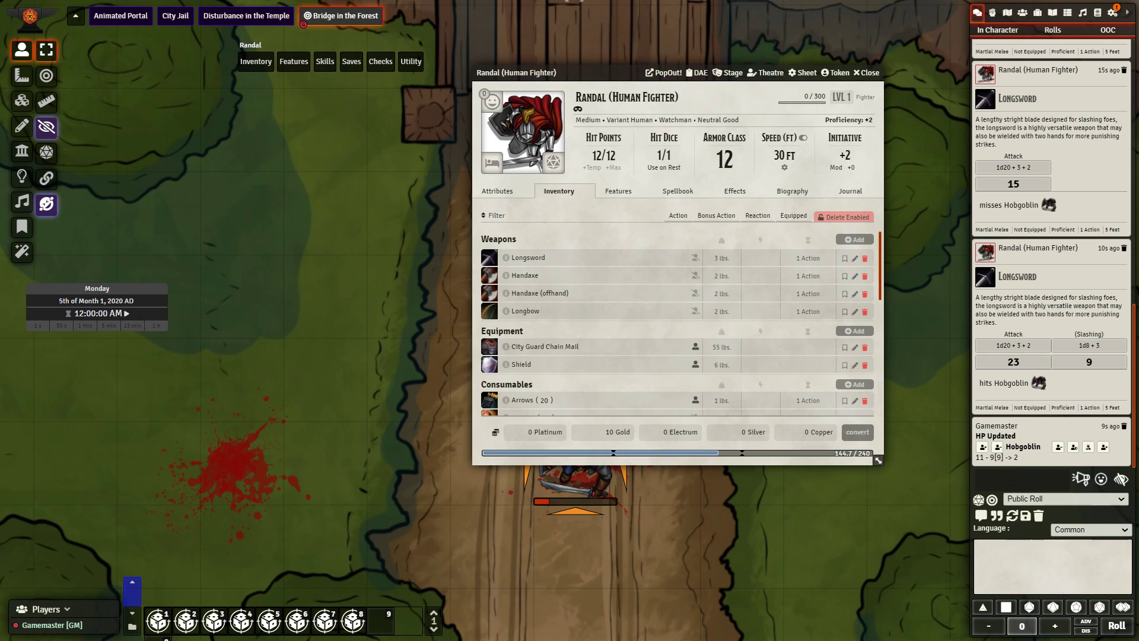
key(Escape)
click(1112, 13)
- Open Configure Settings and scroll the Module Settings to the Midi QOL section
click(1052, 125)
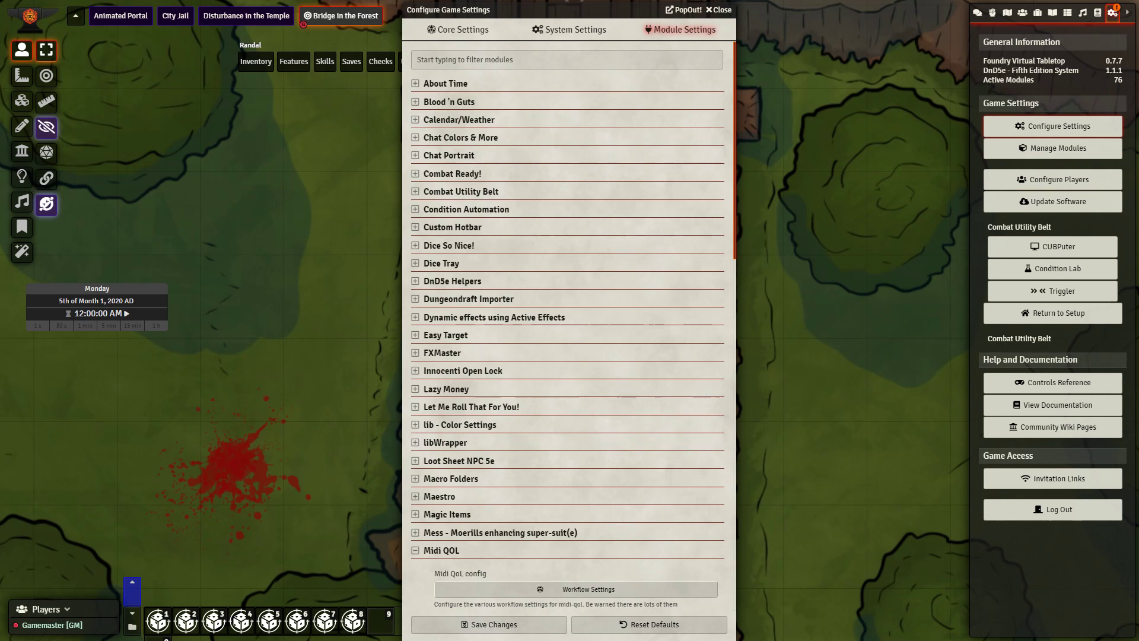
scroll(569, 441, down, 3)
scroll(570, 292, down, 3)
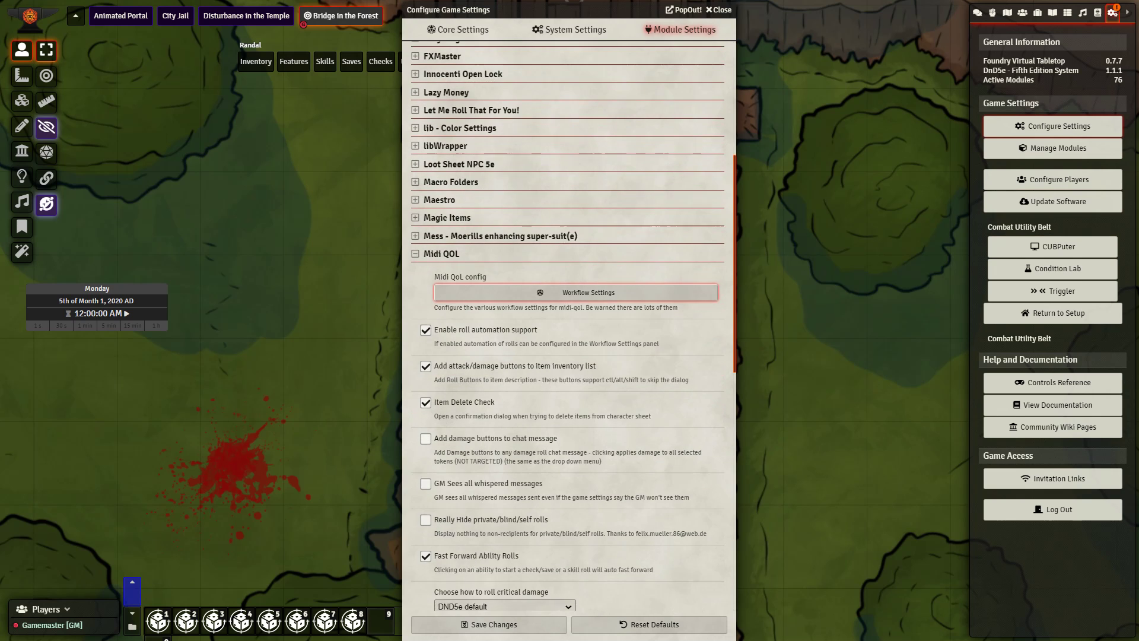
scroll(570, 292, down, 1)
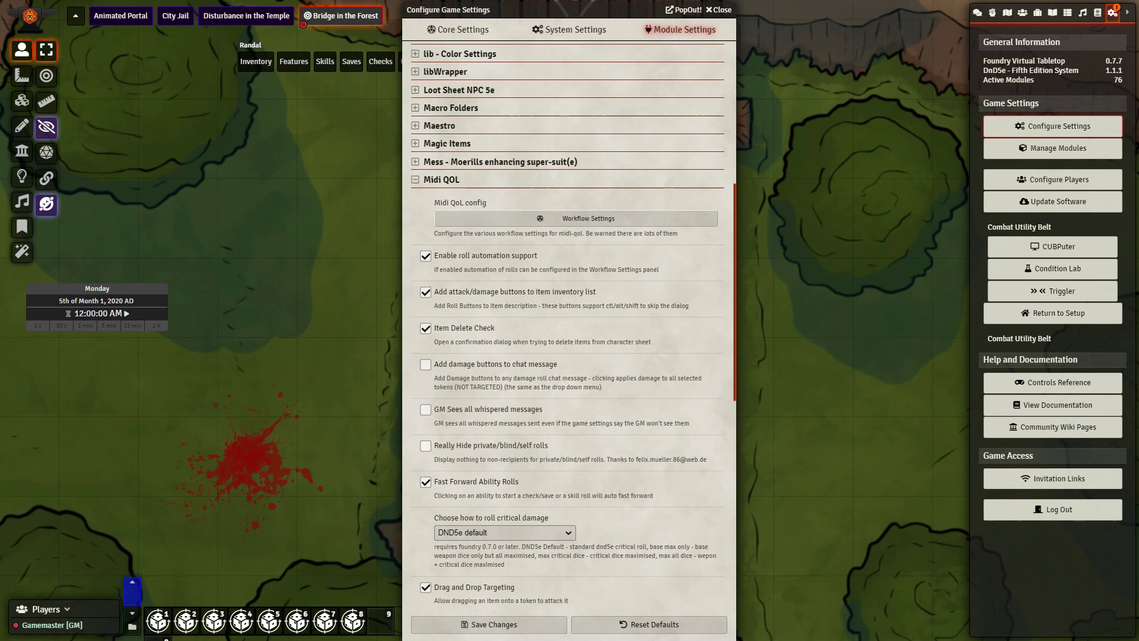
scroll(570, 326, down, 5)
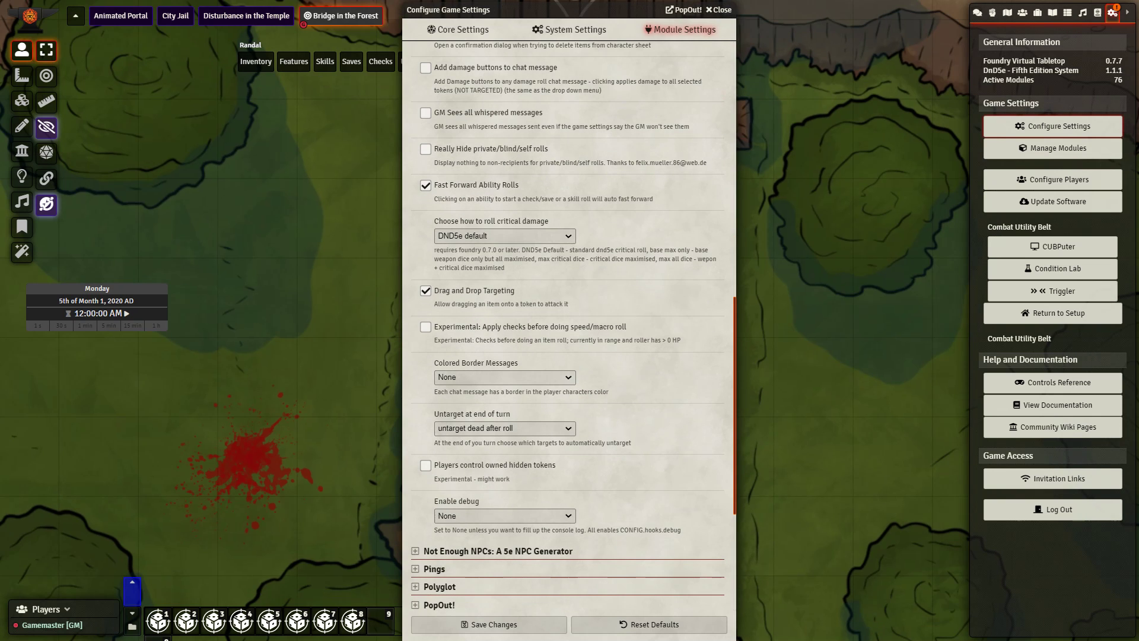
scroll(568, 326, up, 2)
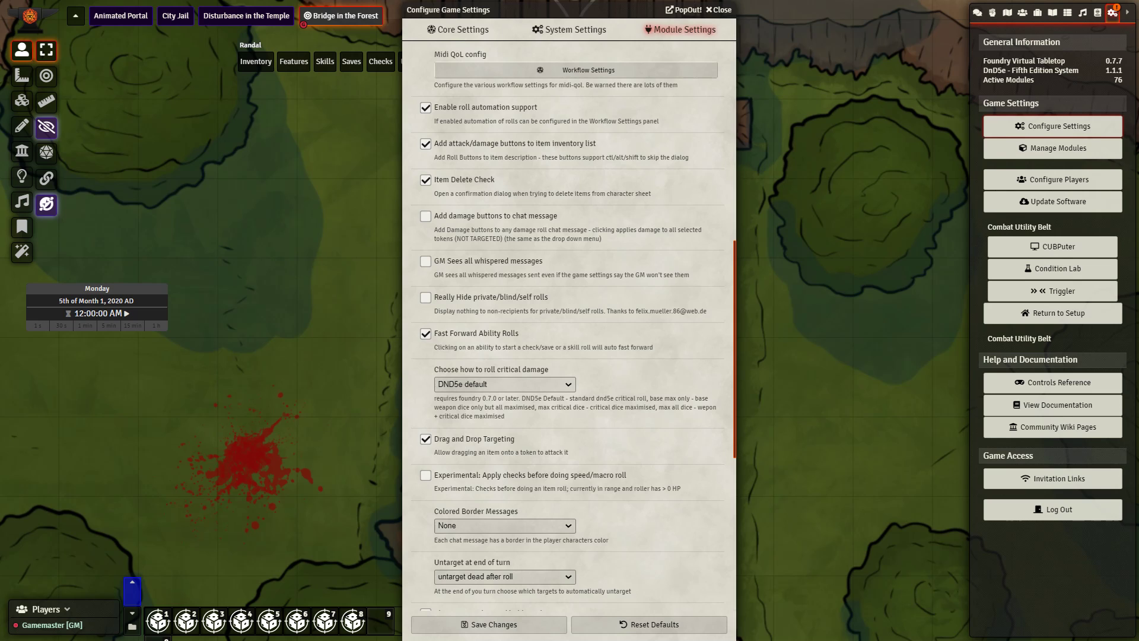
scroll(570, 219, up, 2)
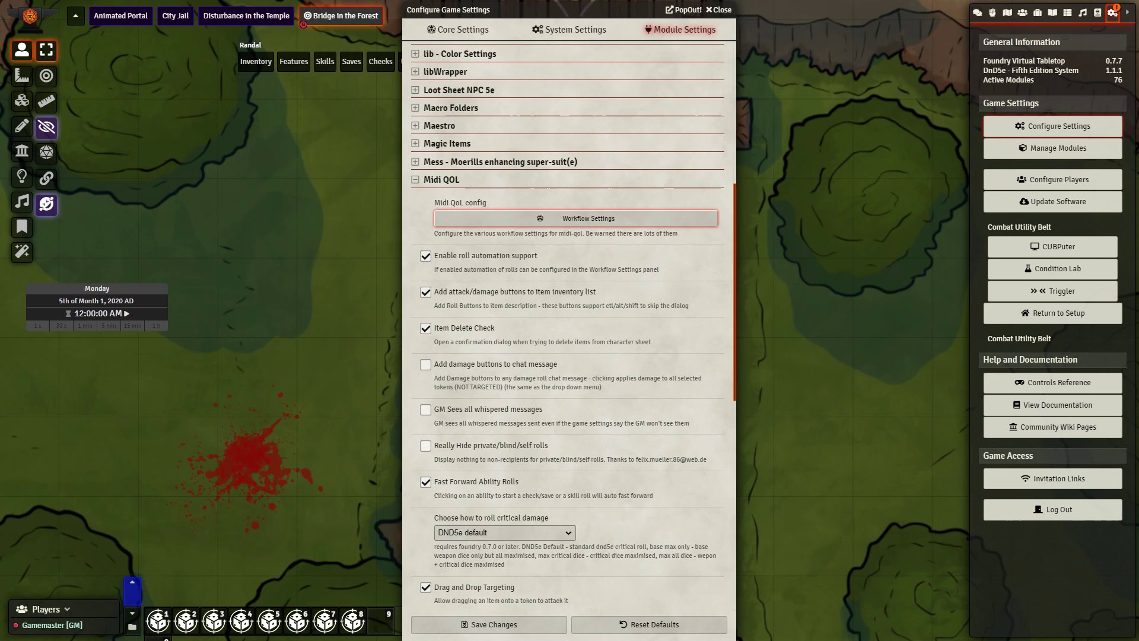
- Open Midi QOL Workflow Settings and keep item details in chat cards at Card + Details: NPC + PC
click(576, 219)
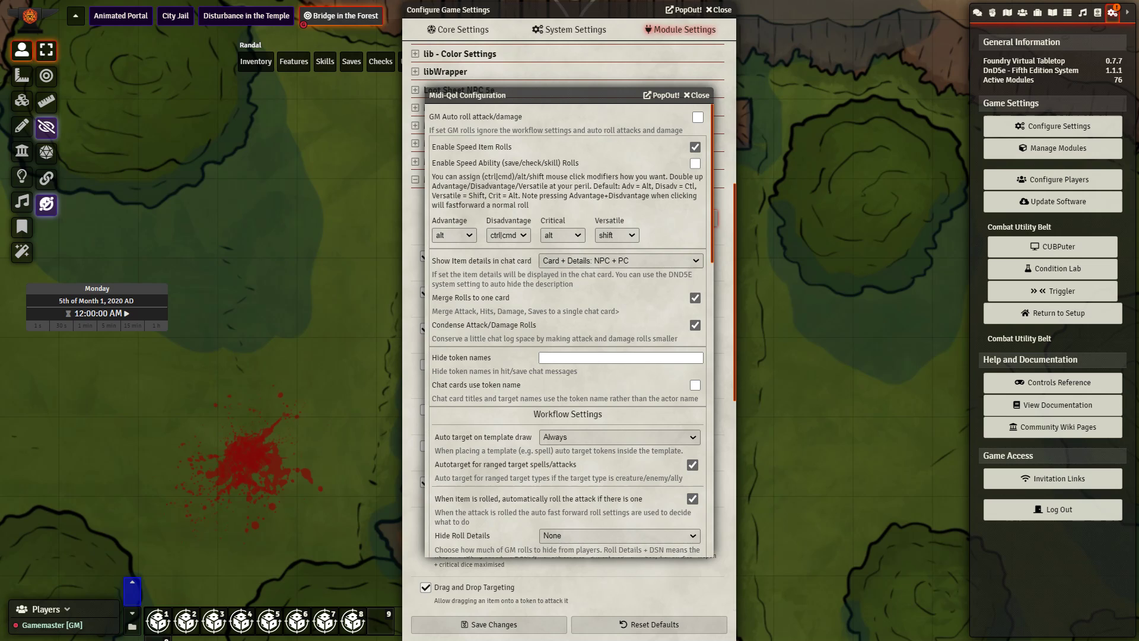
scroll(571, 329, down, 1)
click(620, 186)
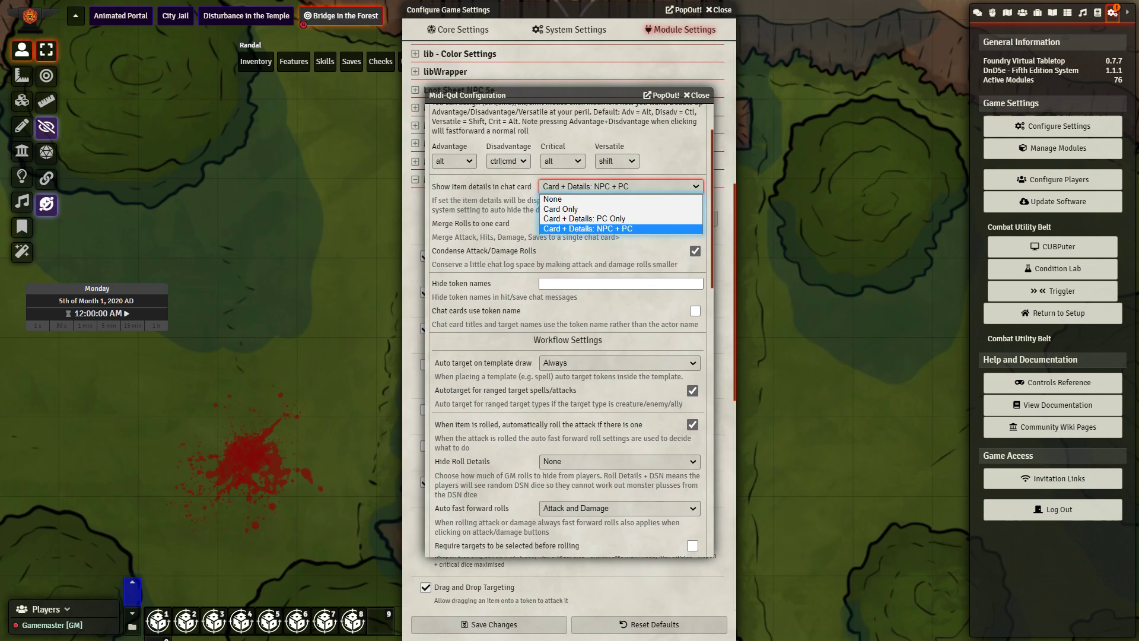
key(Escape)
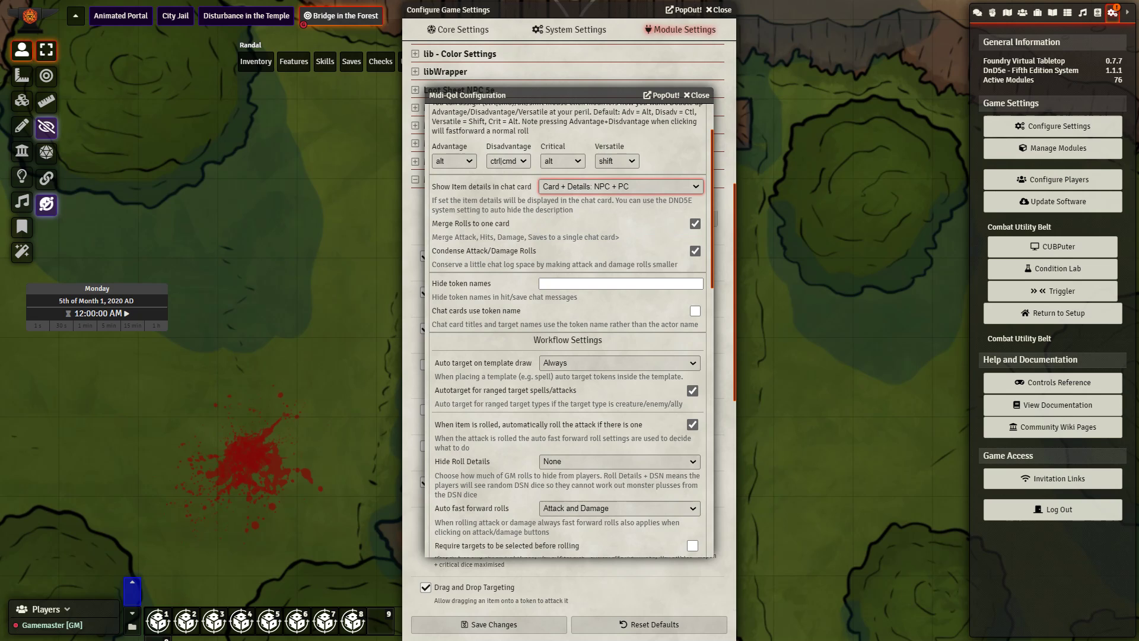
- Keep 'Auto target on template draw' set to Always
scroll(569, 330, down, 3)
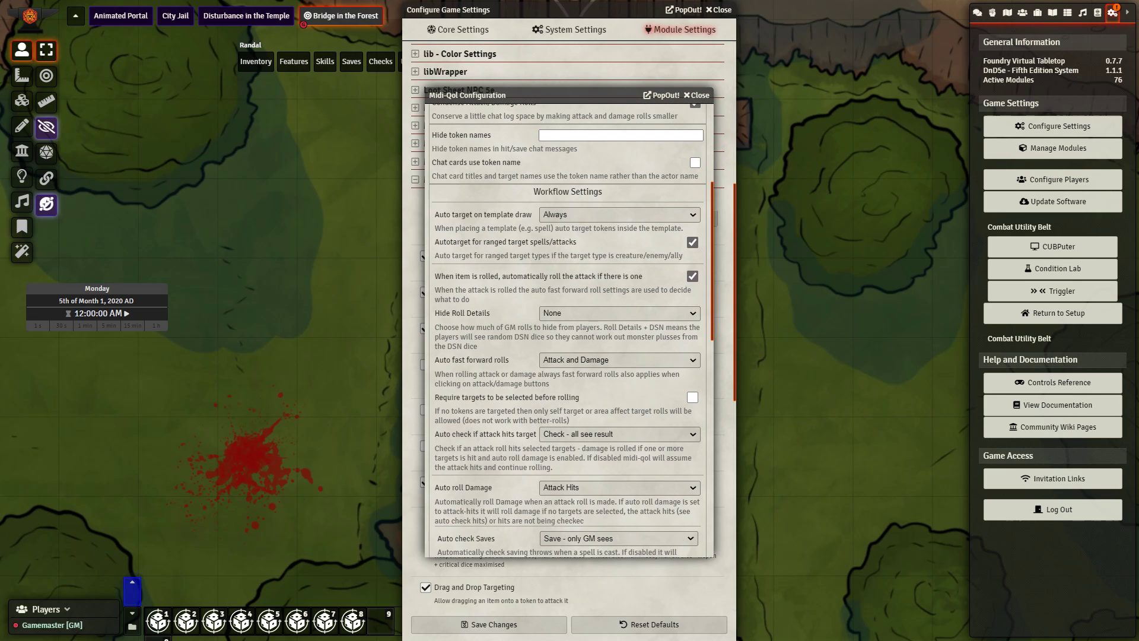
click(619, 214)
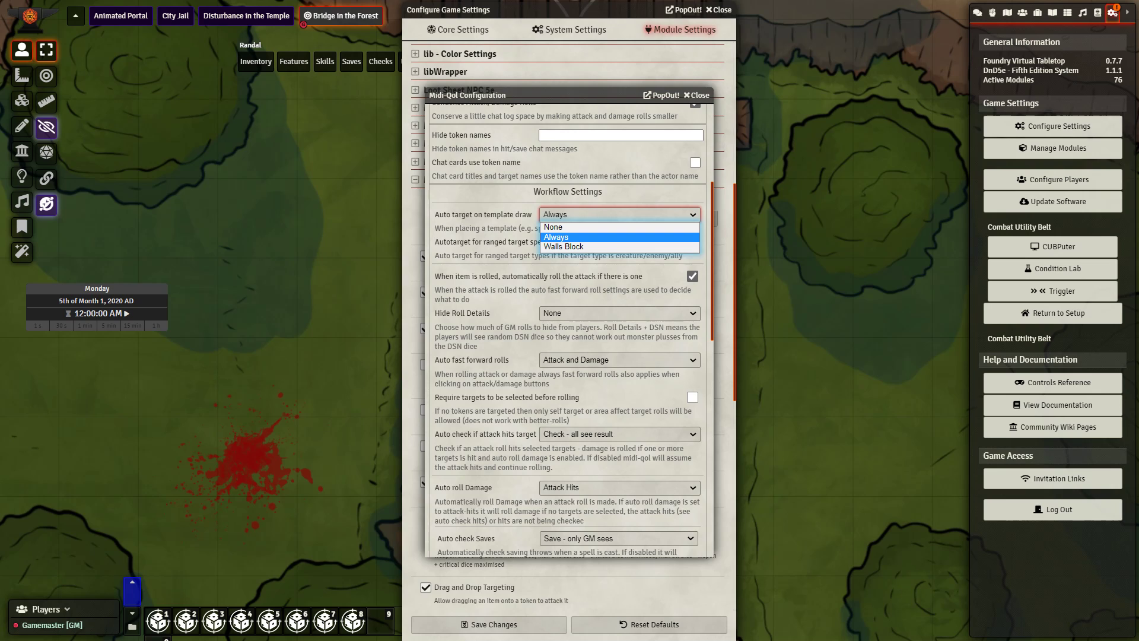
key(Escape)
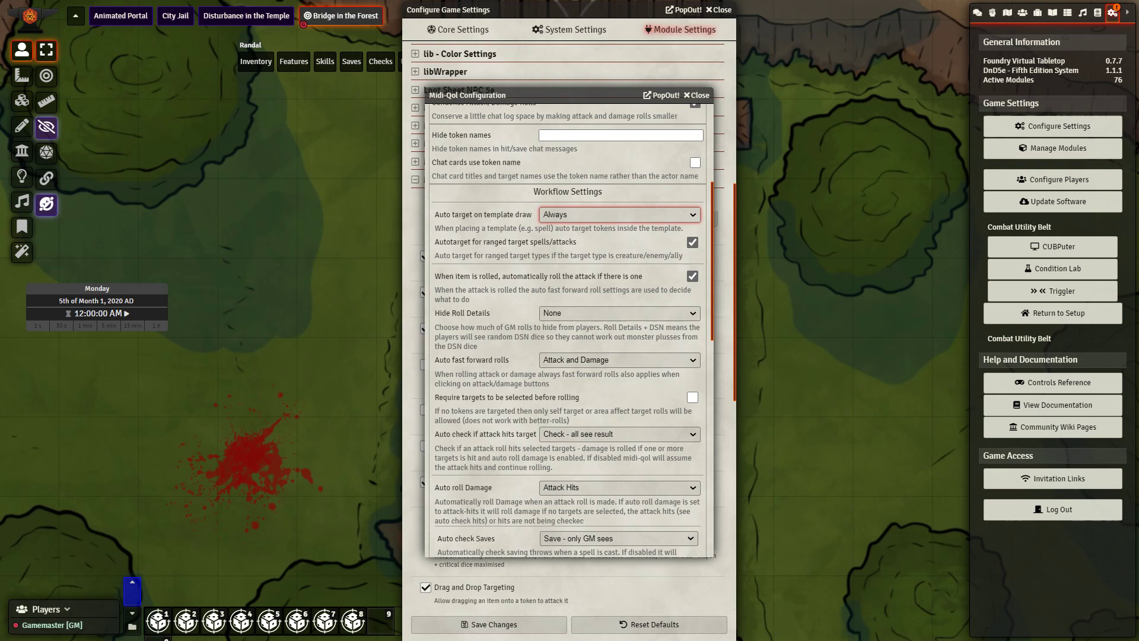
scroll(568, 330, down, 2)
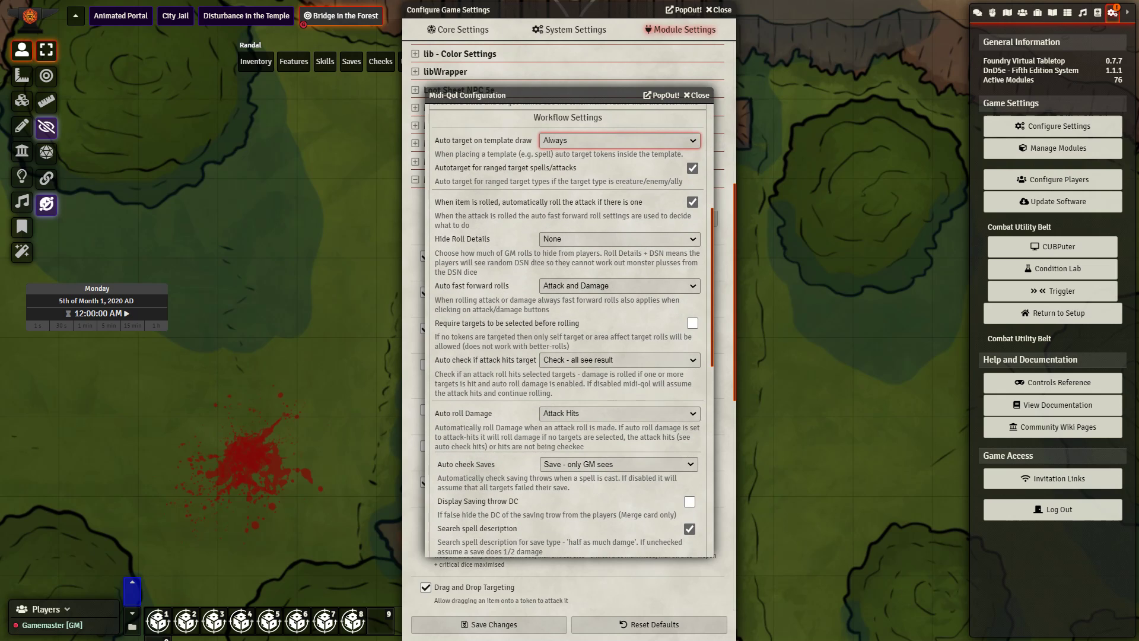
- Set 'Hide Roll Details' to None
click(619, 238)
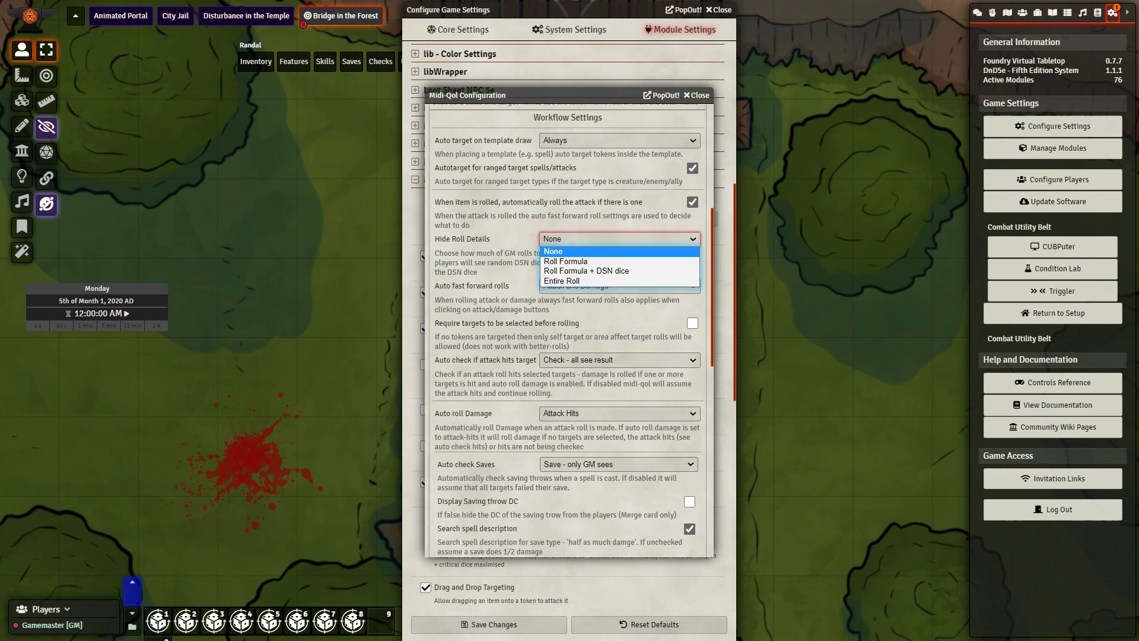
click(561, 251)
scroll(561, 251, down, 4)
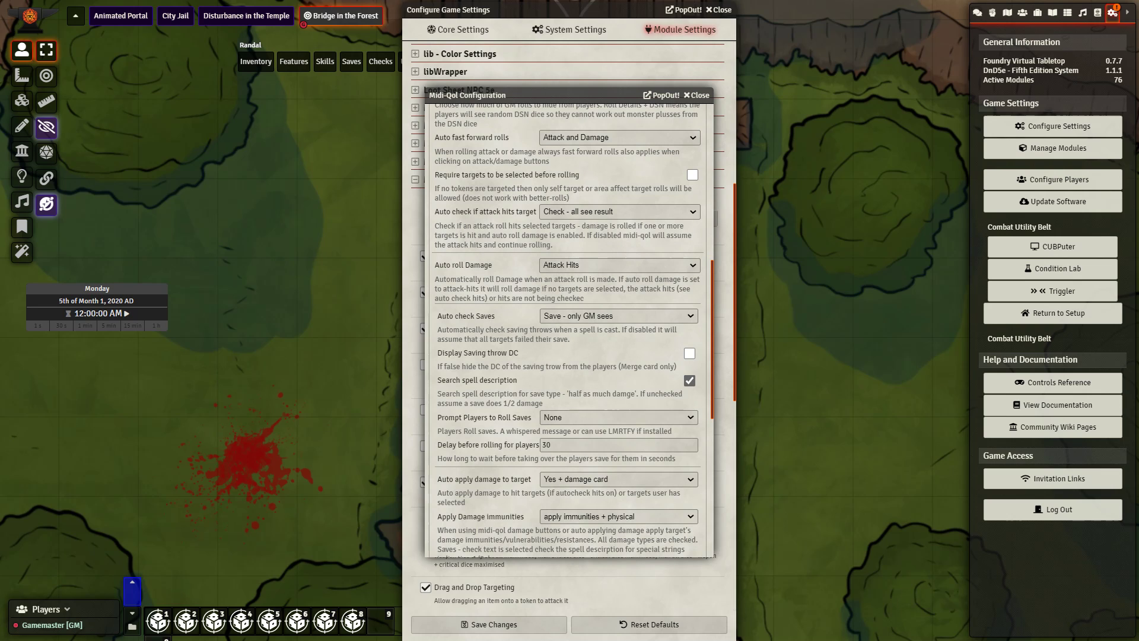
- Set 'Prompt Players to Roll Saves' to Let Me Roll That For You
scroll(573, 328, down, 2)
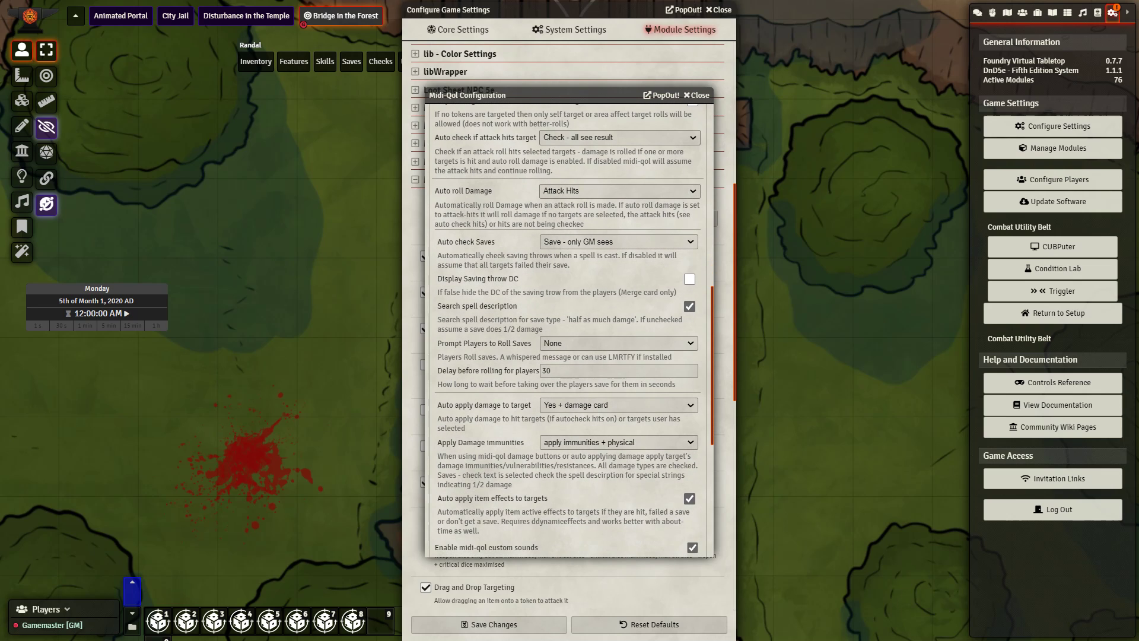
click(619, 343)
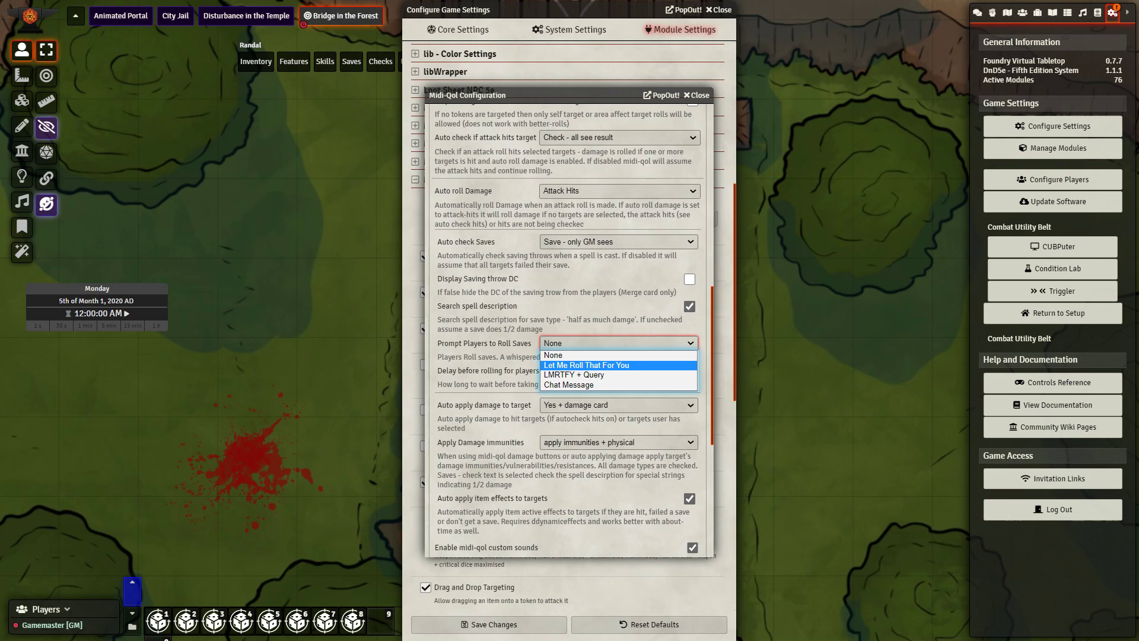
click(586, 365)
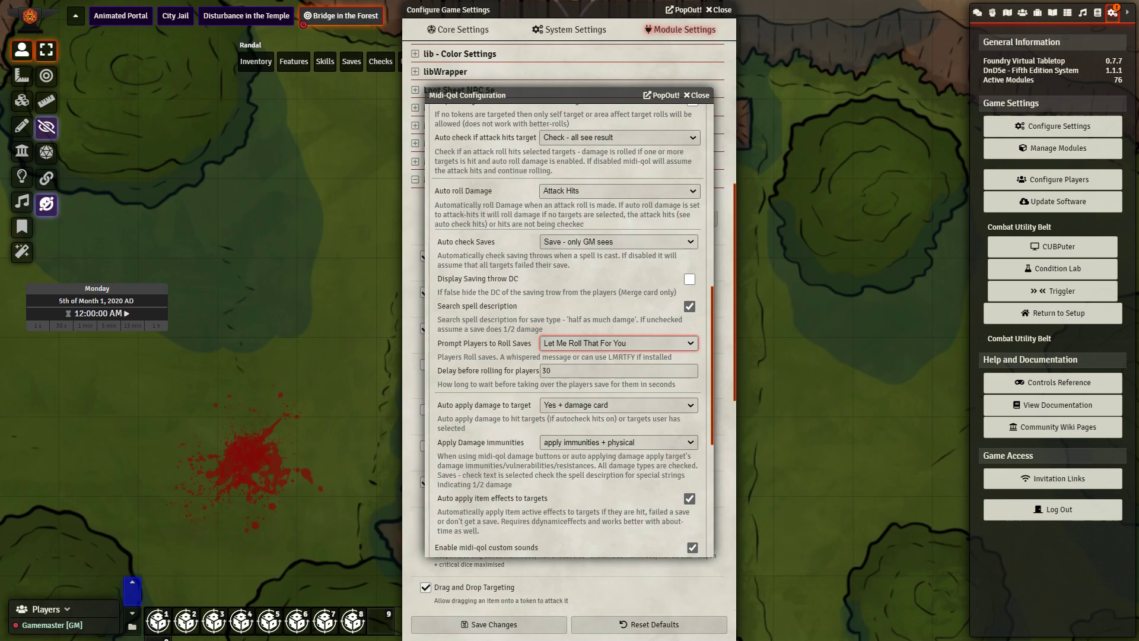
scroll(569, 330, down, 3)
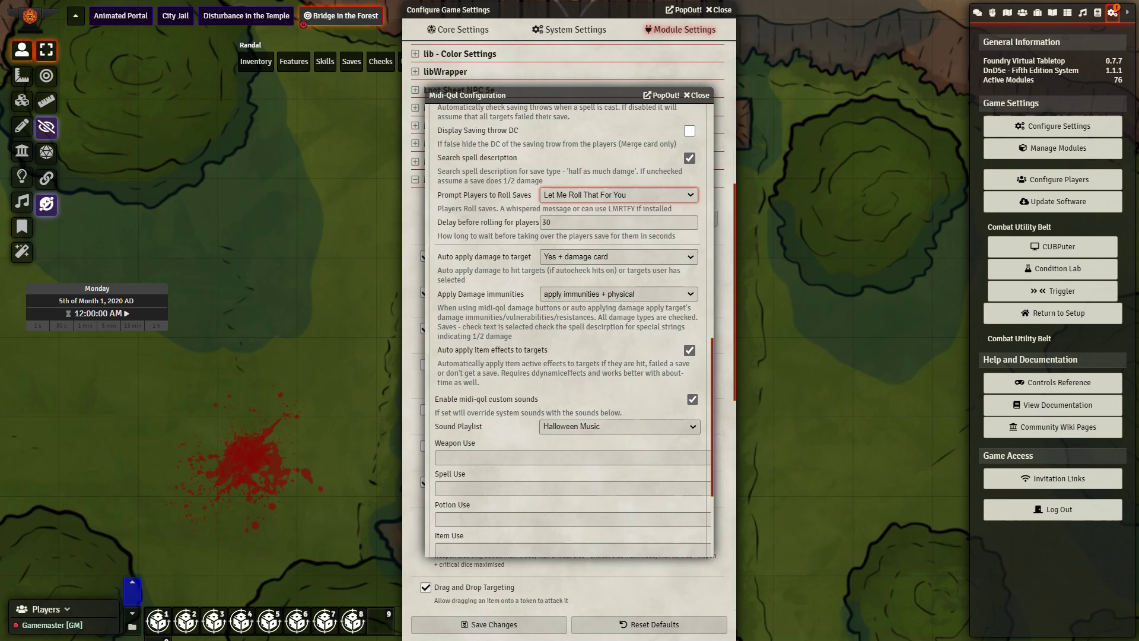
- Save the Midi-QoL workflow settings and close Configure Game Settings to return to the forest bridge map
scroll(572, 329, down, 3)
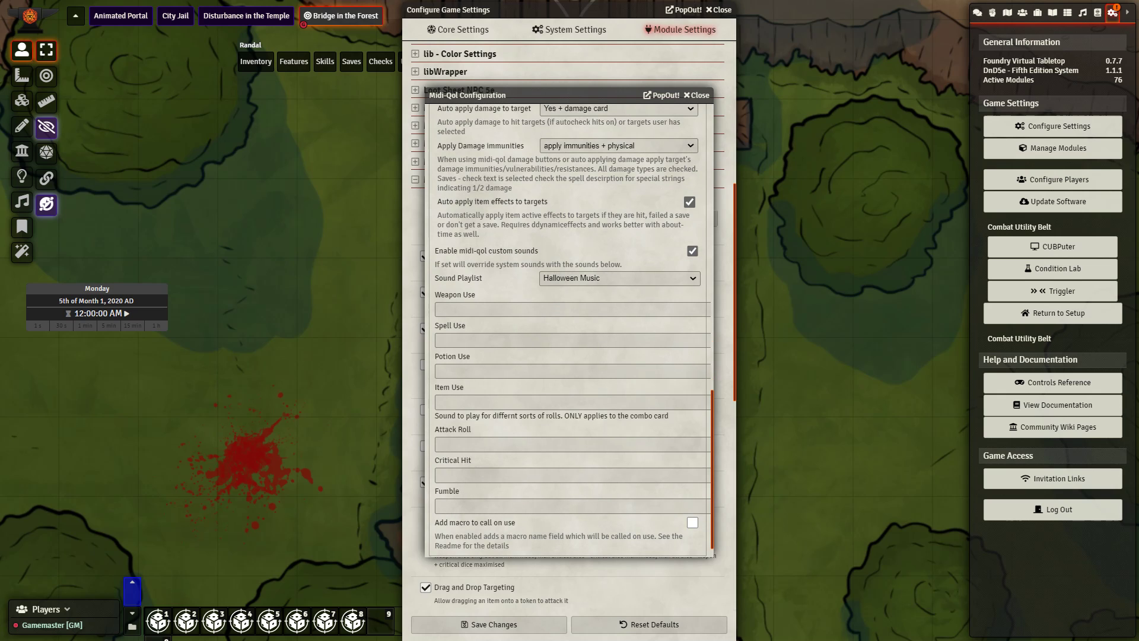
scroll(572, 330, down, 1)
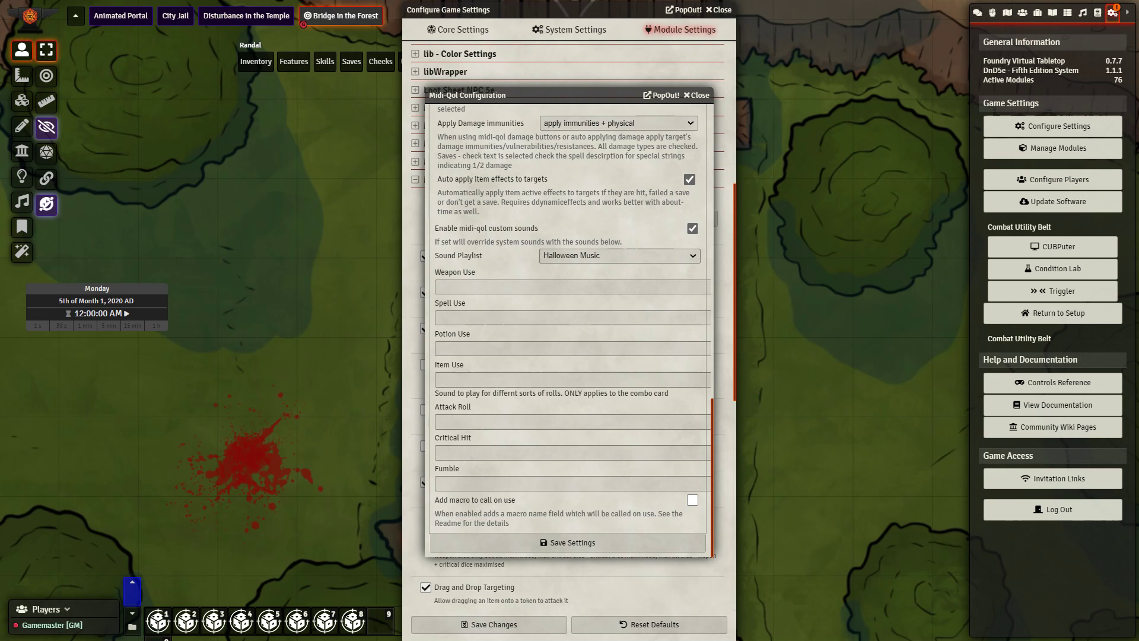
scroll(569, 330, up, 15)
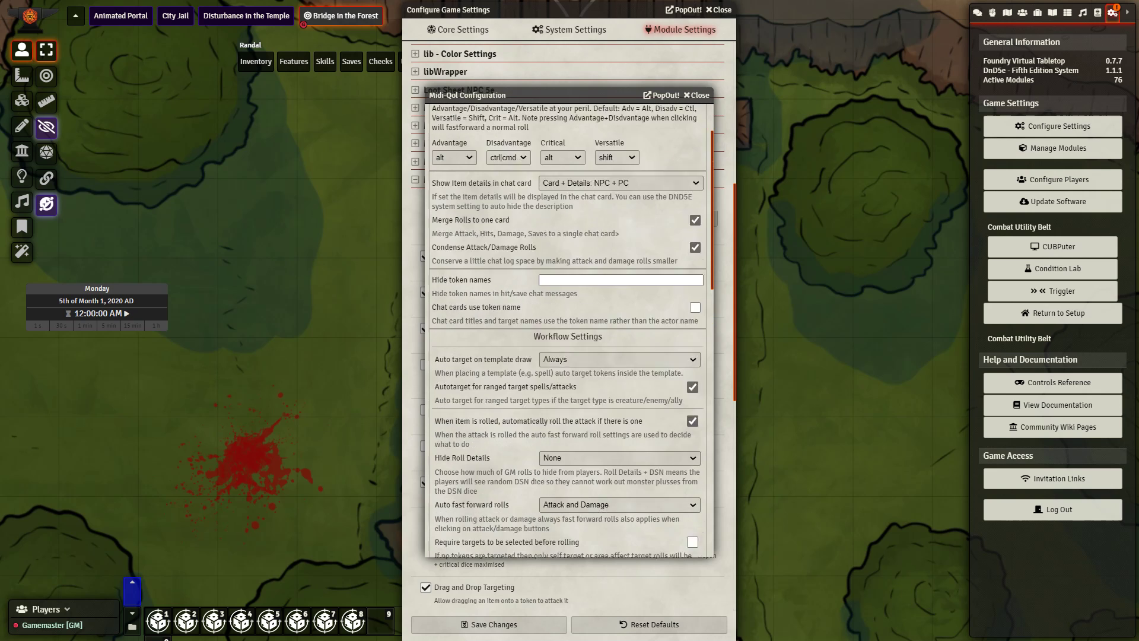
scroll(566, 330, up, 1)
scroll(570, 329, down, 5)
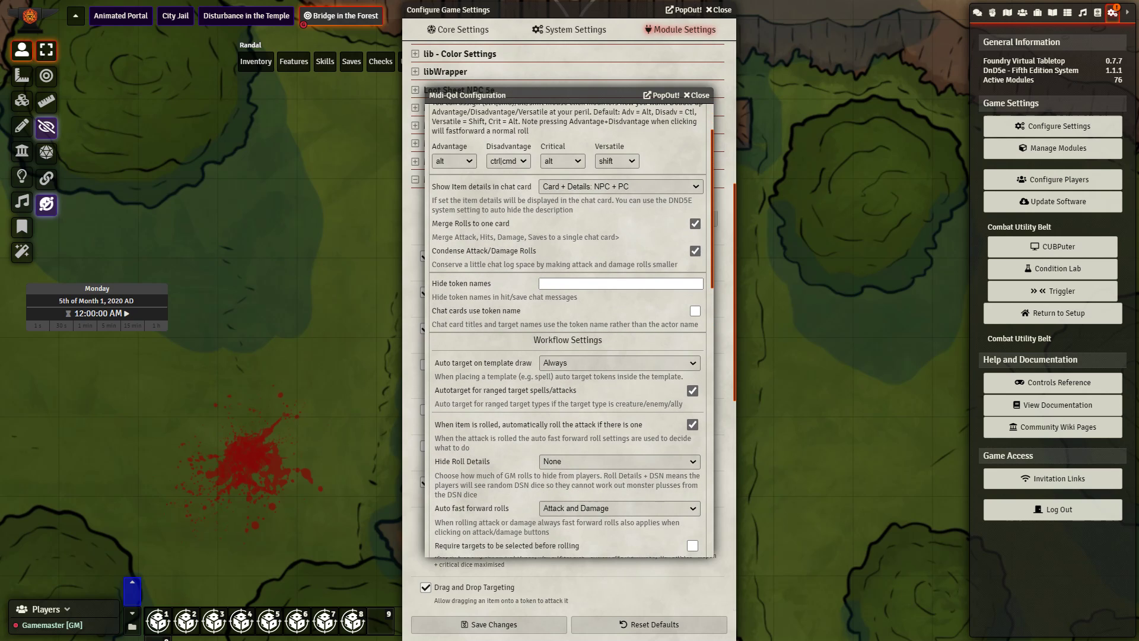
scroll(570, 330, down, 3)
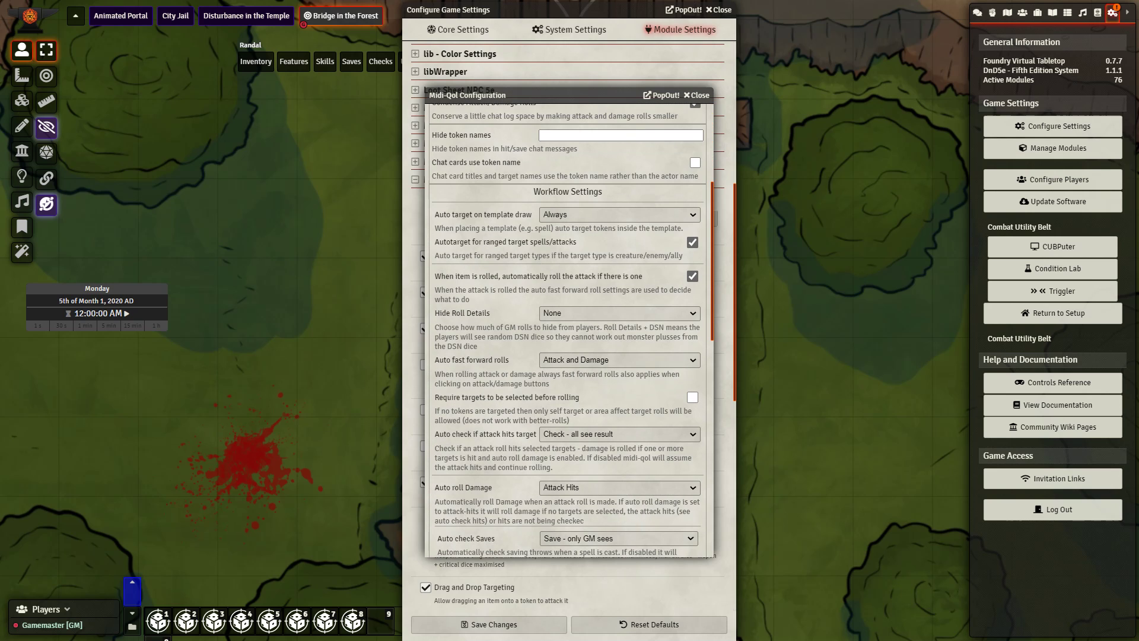
scroll(570, 329, down, 3)
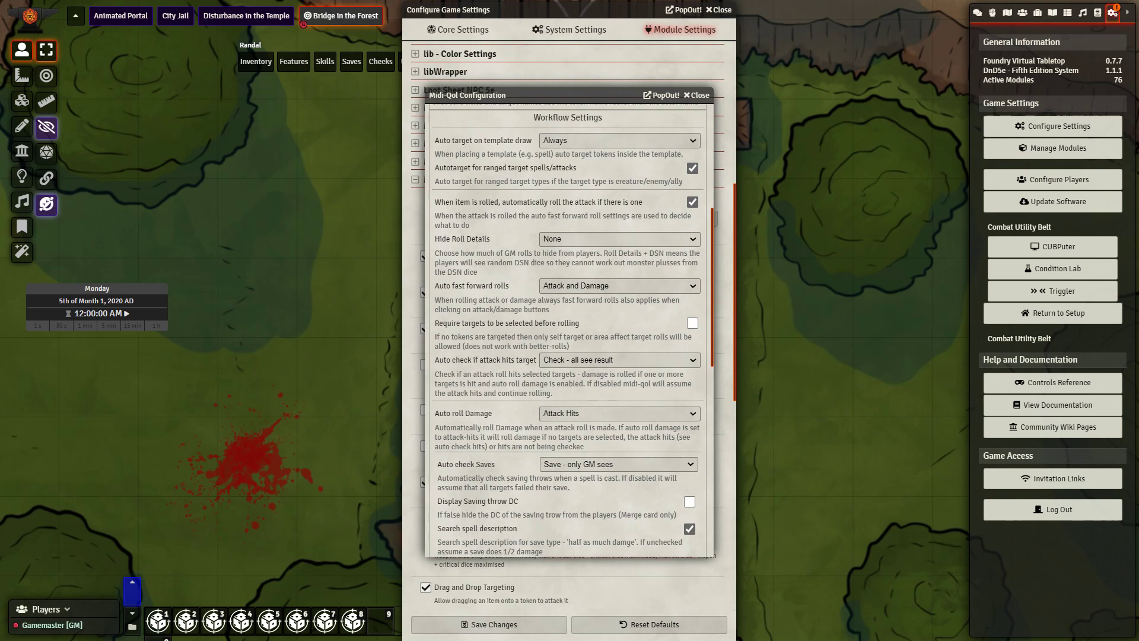
scroll(568, 330, down, 9)
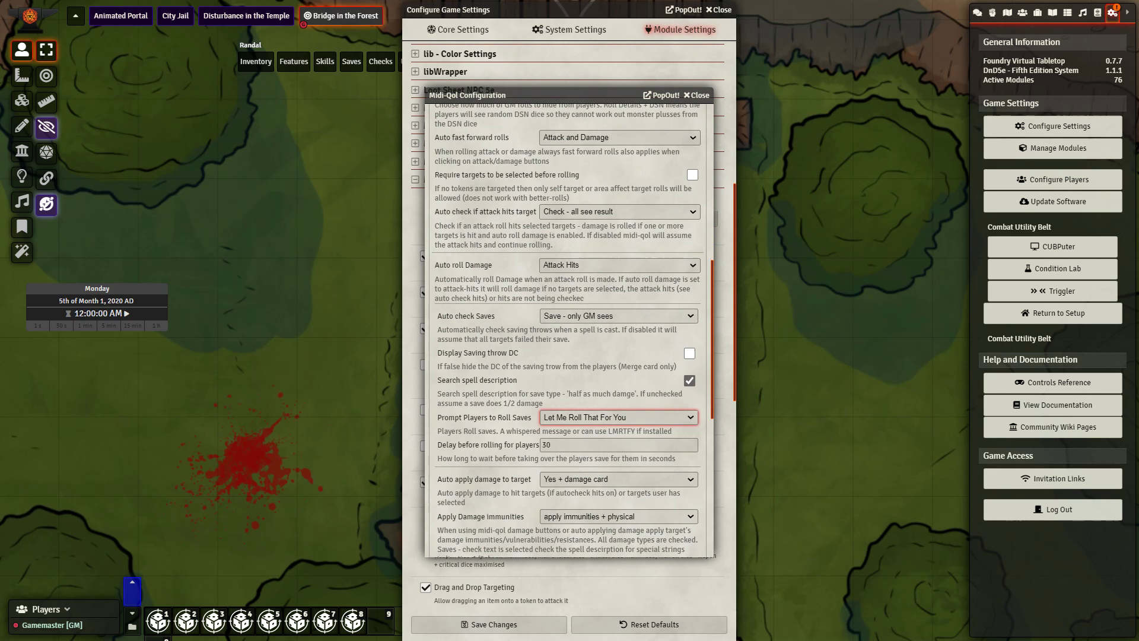
scroll(568, 329, down, 3)
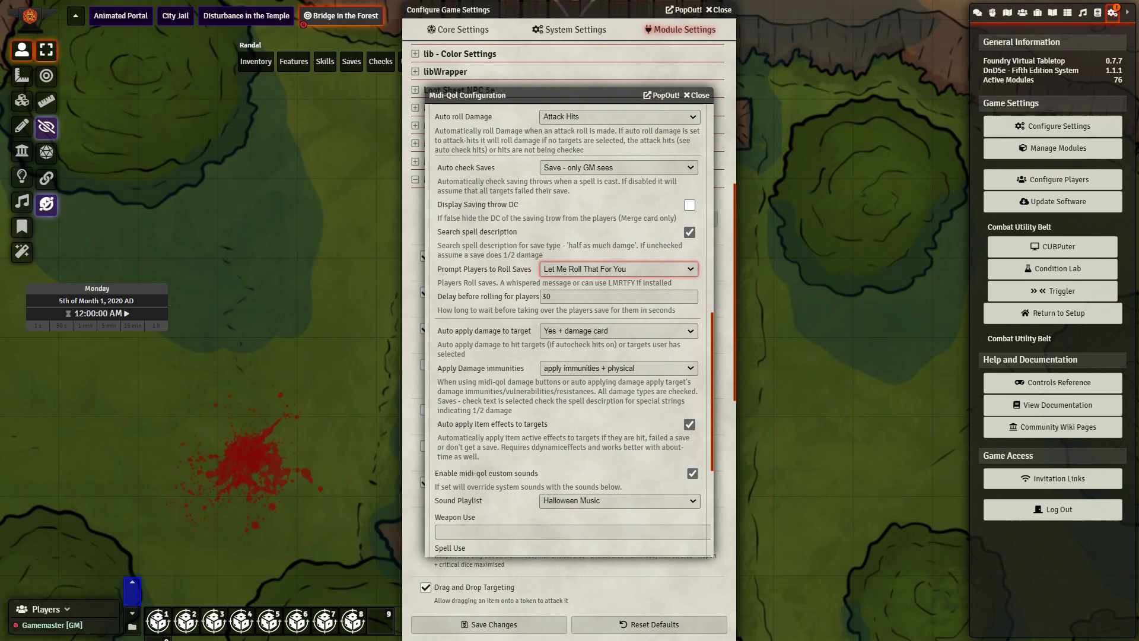
scroll(567, 330, down, 10)
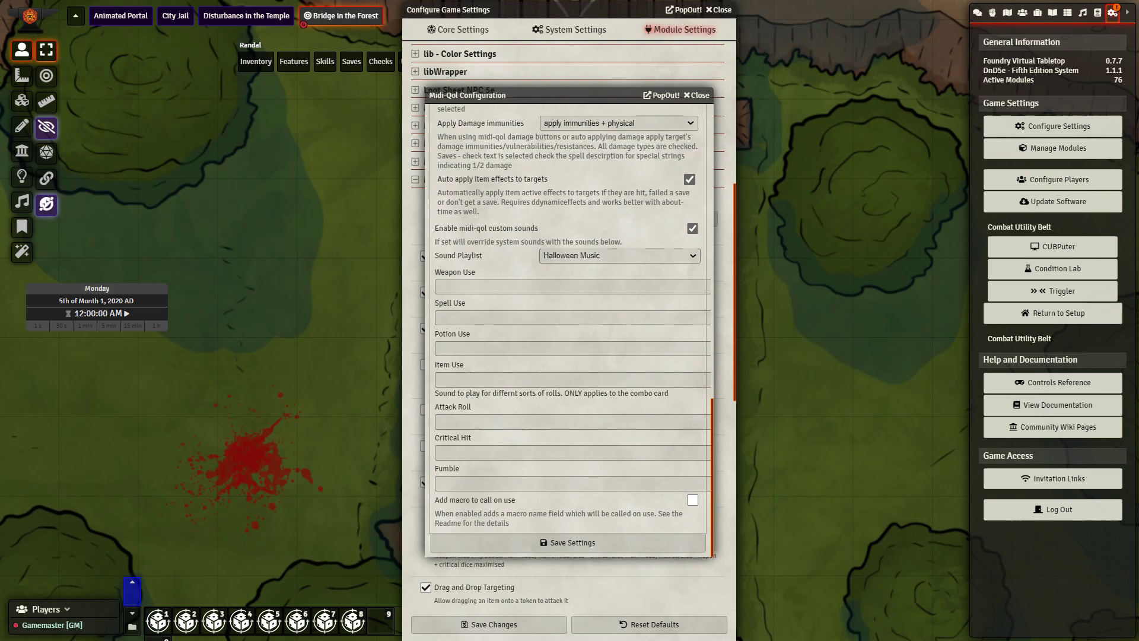
click(568, 542)
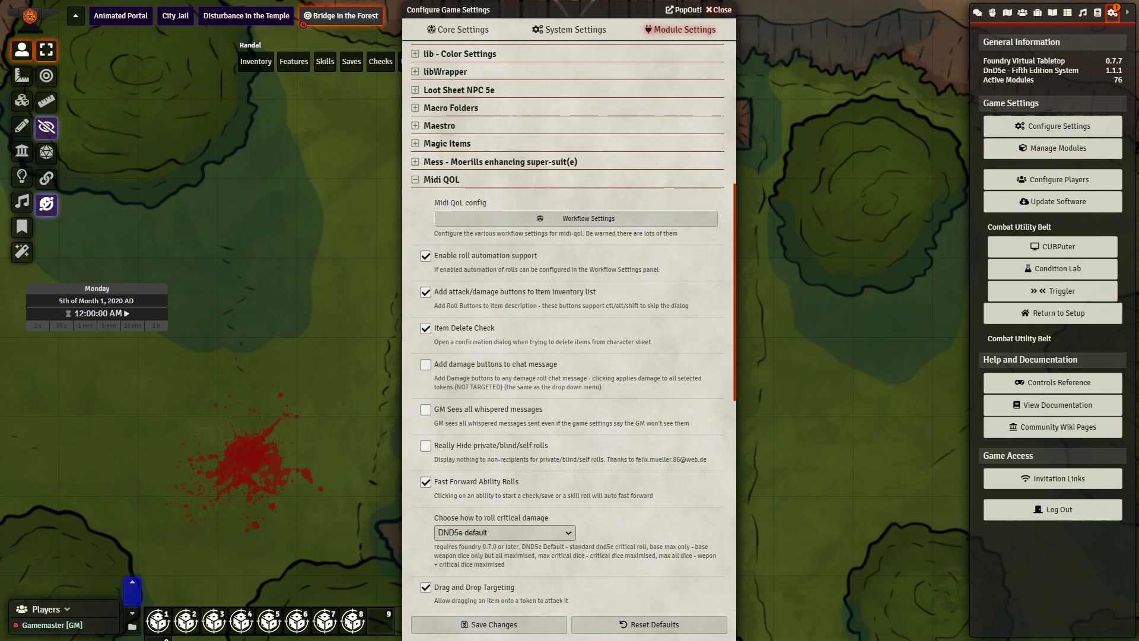
key(Escape)
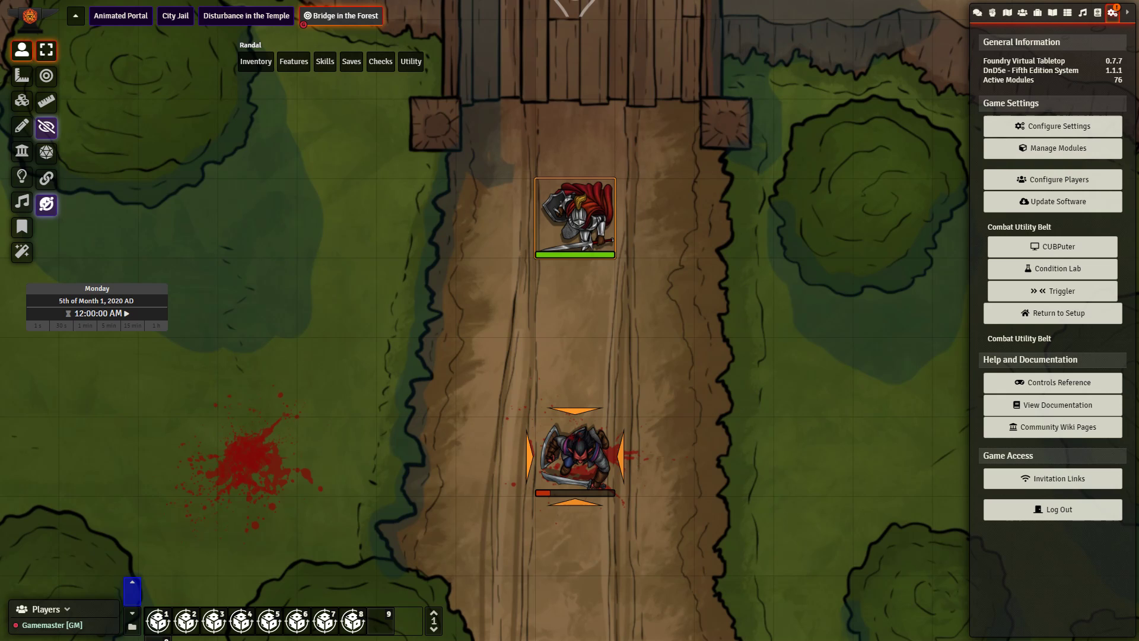